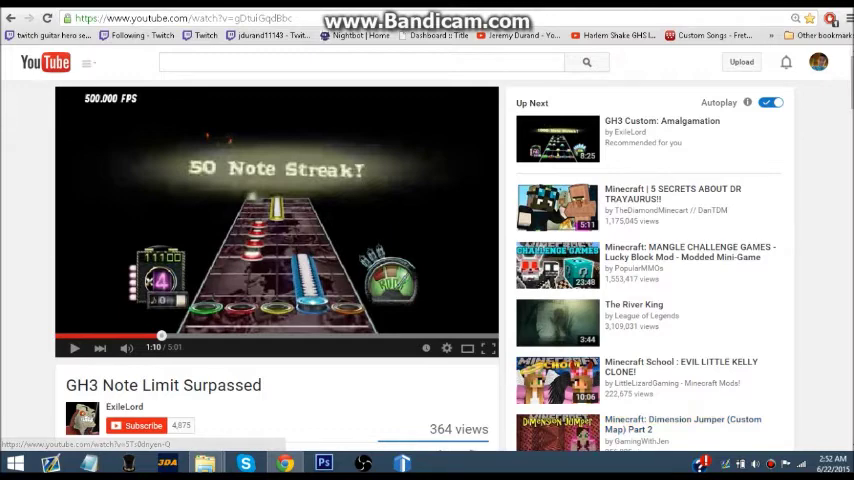
{"action": "scroll", "coordinate": [277, 300], "scroll_direction": "down", "scroll_amount": 3}
{"action": "scroll", "coordinate": [277, 300], "scroll_direction": "up", "scroll_amount": 2}
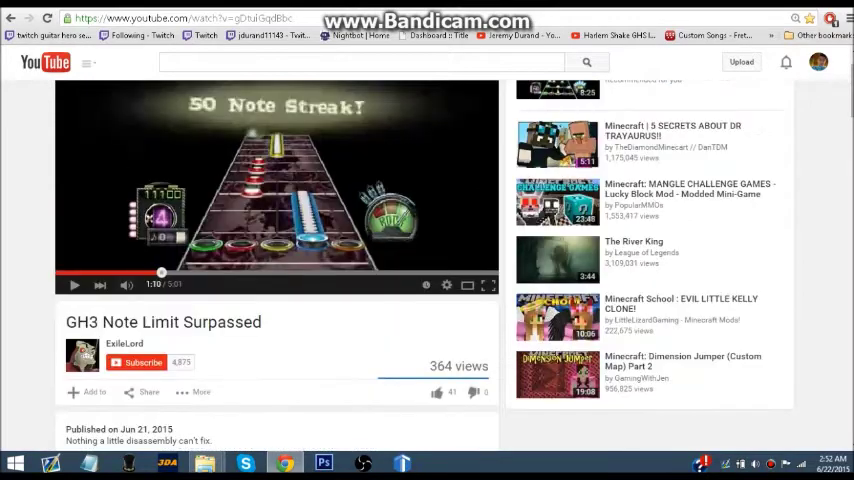
{"action": "scroll", "coordinate": [277, 300], "scroll_direction": "up", "scroll_amount": 2}
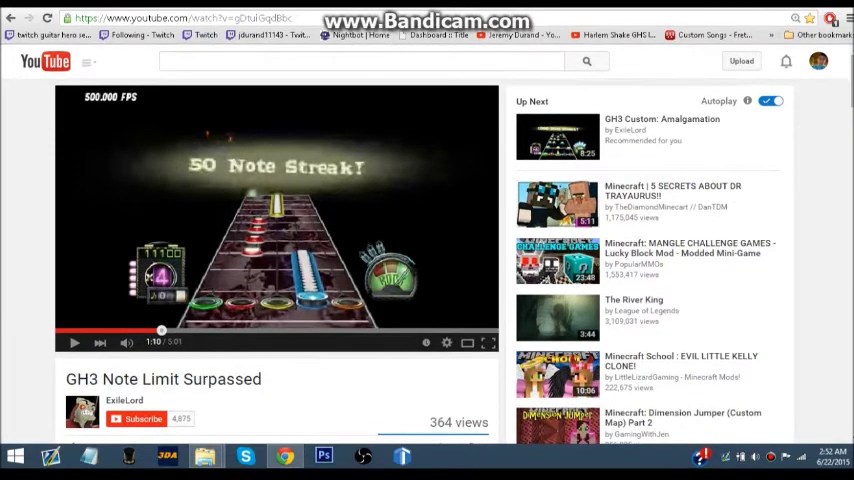
{"action": "scroll", "coordinate": [427, 260], "scroll_direction": "down", "scroll_amount": 3}
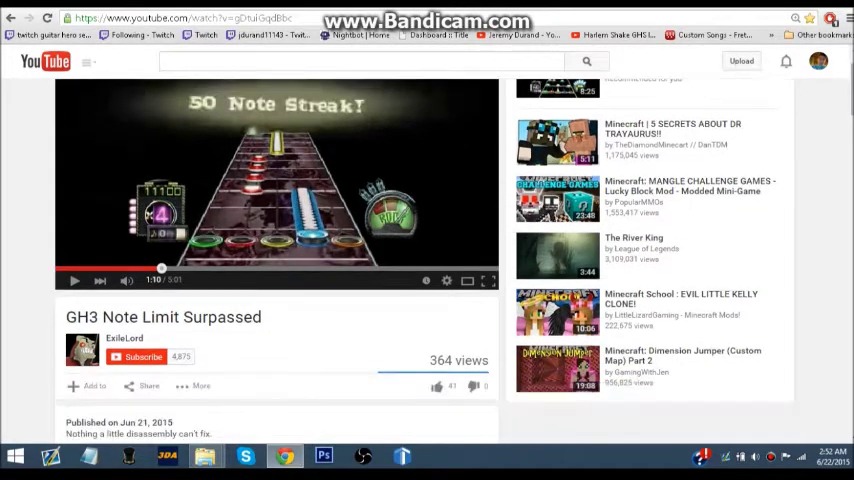
{"action": "scroll", "coordinate": [427, 260], "scroll_direction": "down", "scroll_amount": 3}
{"action": "scroll", "coordinate": [427, 260], "scroll_direction": "up", "scroll_amount": 6}
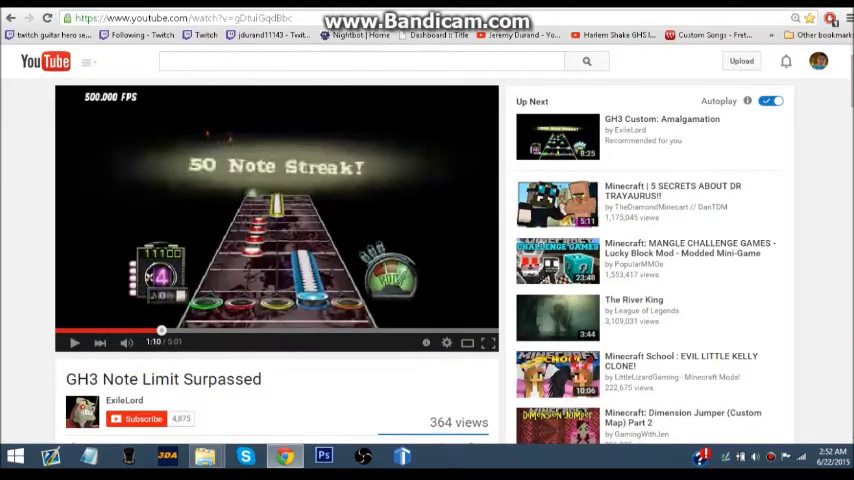
{"action": "scroll", "coordinate": [427, 260], "scroll_direction": "down", "scroll_amount": 1}
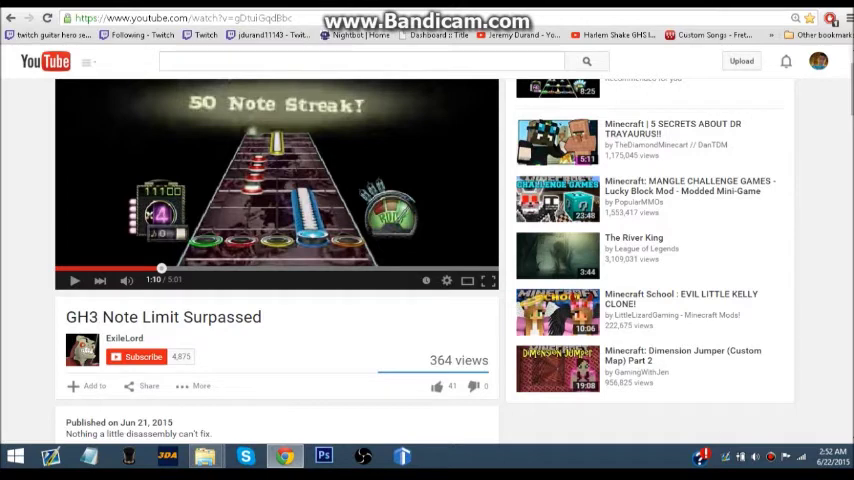
{"action": "scroll", "coordinate": [427, 260], "scroll_direction": "down", "scroll_amount": 2}
{"action": "scroll", "coordinate": [427, 260], "scroll_direction": "up", "scroll_amount": 3}
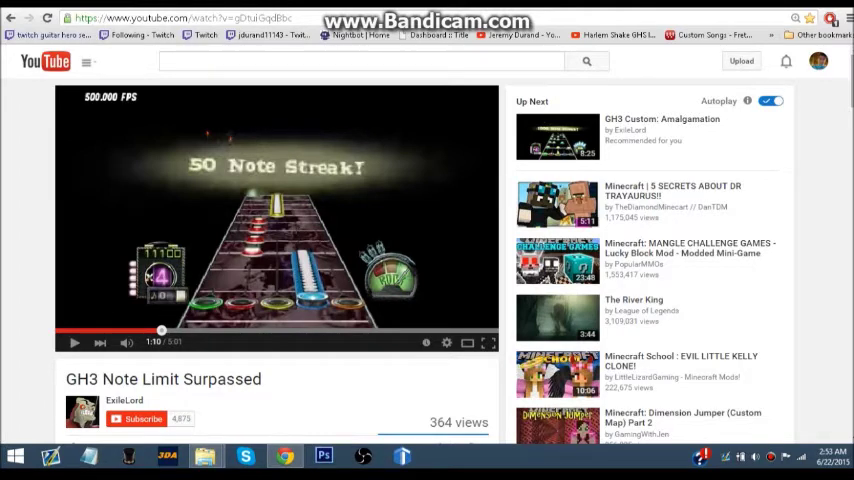
{"action": "scroll", "coordinate": [277, 250], "scroll_direction": "down", "scroll_amount": 3}
{"action": "scroll", "coordinate": [277, 250], "scroll_direction": "down", "scroll_amount": 2}
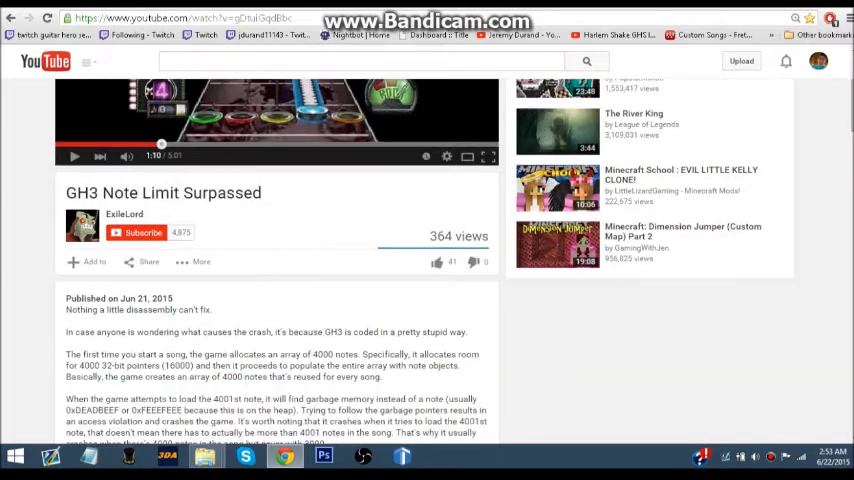
{"action": "scroll", "coordinate": [277, 250], "scroll_direction": "down", "scroll_amount": 2}
{"action": "scroll", "coordinate": [277, 250], "scroll_direction": "down", "scroll_amount": 1}
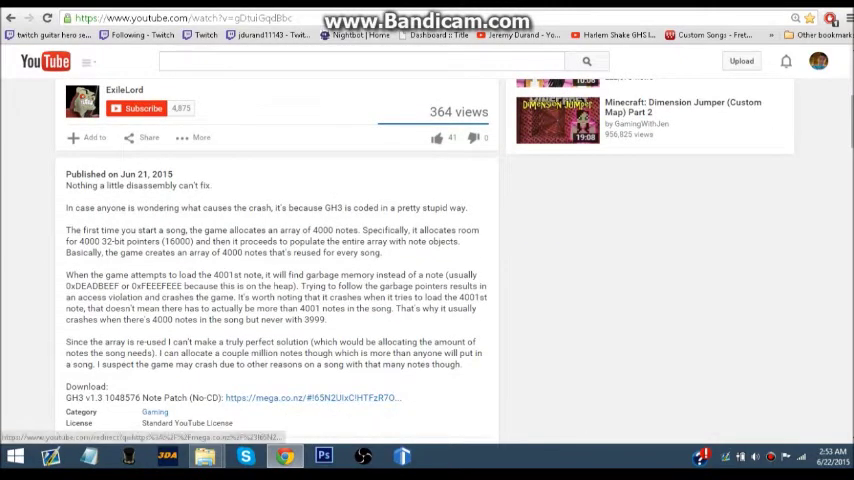
Step: Follow the description's mega.co.nz link for the GH3 v1.3 1048576 Note Patch (No-CD)
{"action": "mouse_move", "coordinate": [93, 398]}
{"action": "left_mouse_down"}
{"action": "mouse_move", "coordinate": [141, 398]}
{"action": "mouse_move", "coordinate": [165, 411]}
{"action": "mouse_move", "coordinate": [66, 386]}
{"action": "left_mouse_up"}
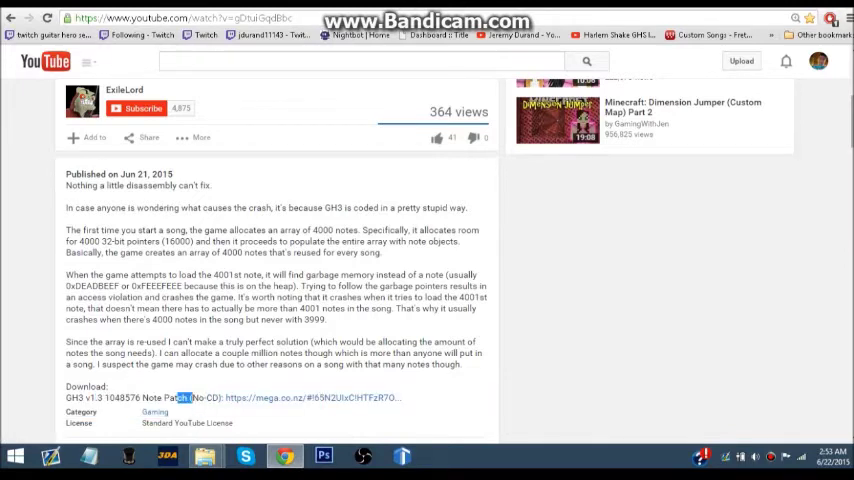
{"action": "left_click", "coordinate": [177, 398]}
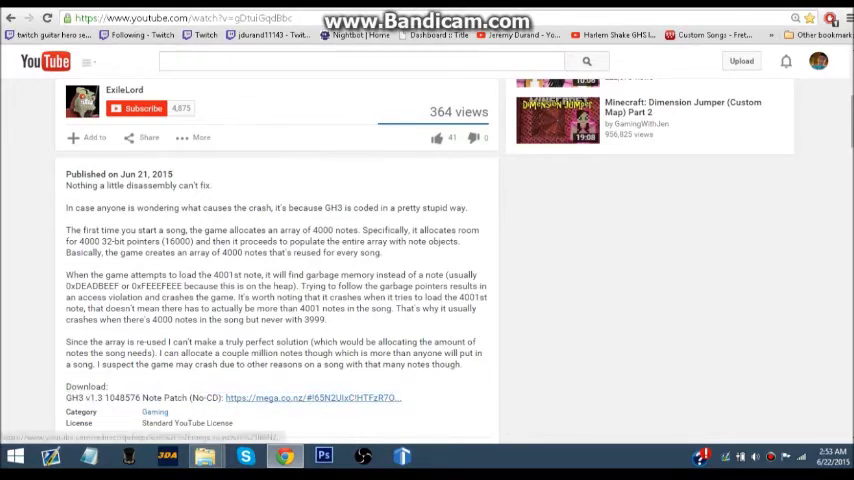
{"action": "left_click", "coordinate": [300, 398]}
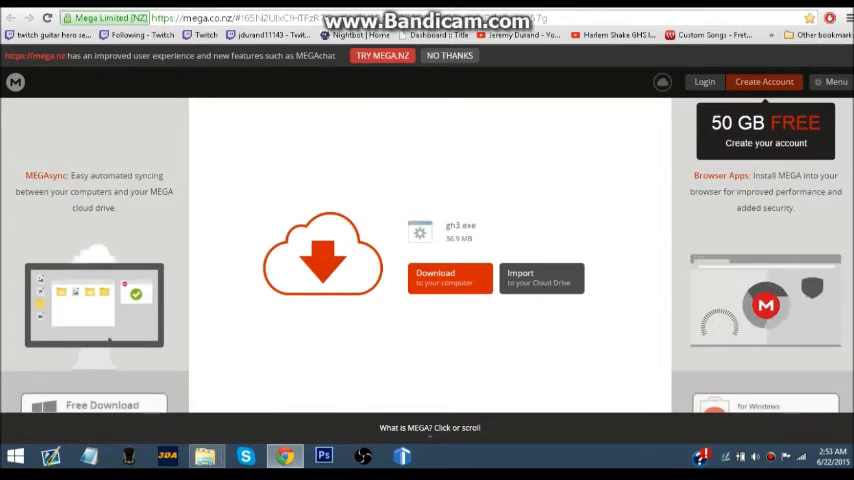
Step: Download the 36.9 MB gh3.exe from MEGA, briefly checking the Downloads folder meanwhile
{"action": "left_click", "coordinate": [450, 278]}
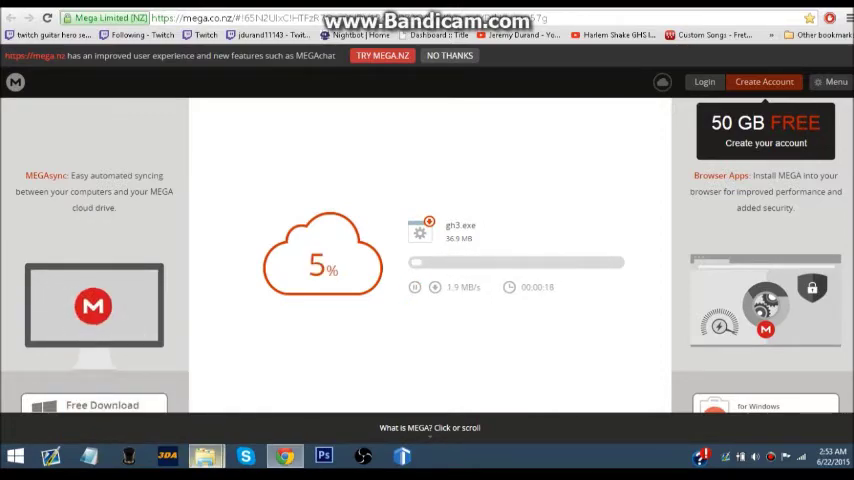
{"action": "left_click", "coordinate": [72, 198]}
{"action": "scroll", "coordinate": [500, 300], "scroll_direction": "down", "scroll_amount": 5}
{"action": "scroll", "coordinate": [500, 300], "scroll_direction": "down", "scroll_amount": 5}
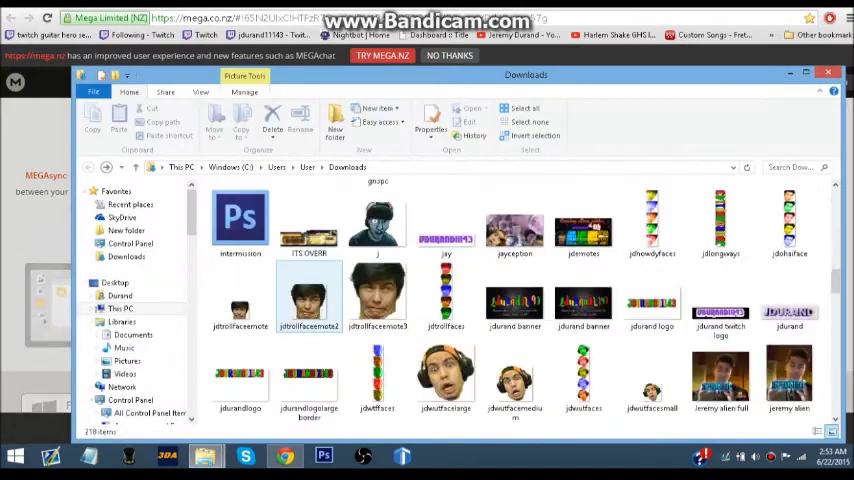
{"action": "scroll", "coordinate": [500, 300], "scroll_direction": "down", "scroll_amount": 3}
{"action": "scroll", "coordinate": [500, 300], "scroll_direction": "up", "scroll_amount": 4}
{"action": "scroll", "coordinate": [500, 300], "scroll_direction": "up", "scroll_amount": 2}
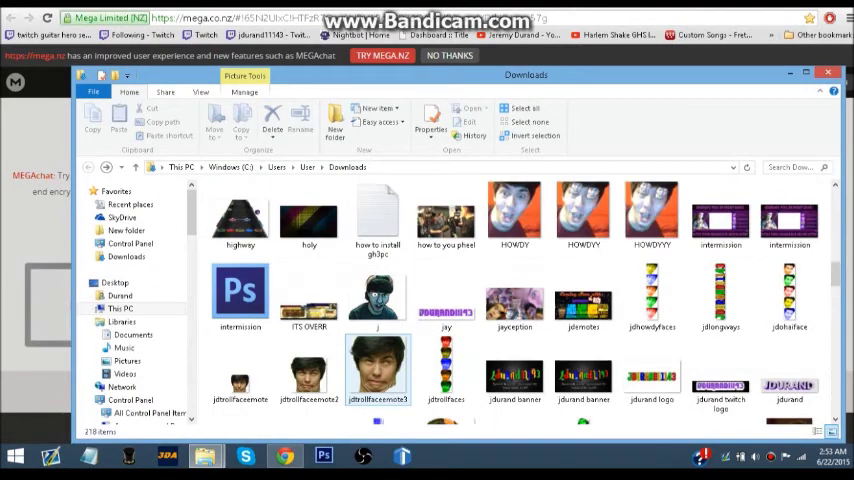
{"action": "scroll", "coordinate": [500, 300], "scroll_direction": "up", "scroll_amount": 4}
{"action": "scroll", "coordinate": [500, 300], "scroll_direction": "up", "scroll_amount": 4}
{"action": "scroll", "coordinate": [500, 300], "scroll_direction": "up", "scroll_amount": 3}
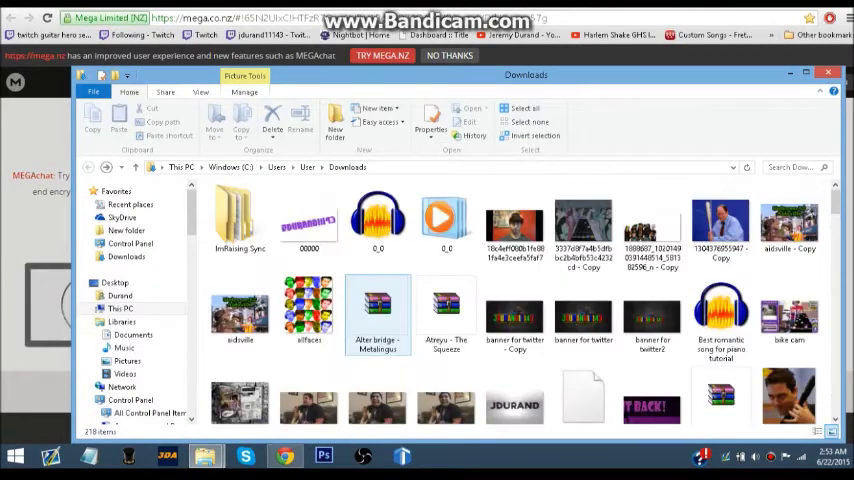
{"action": "scroll", "coordinate": [500, 300], "scroll_direction": "down", "scroll_amount": 1}
{"action": "scroll", "coordinate": [500, 300], "scroll_direction": "down", "scroll_amount": 3}
{"action": "scroll", "coordinate": [500, 300], "scroll_direction": "down", "scroll_amount": 3}
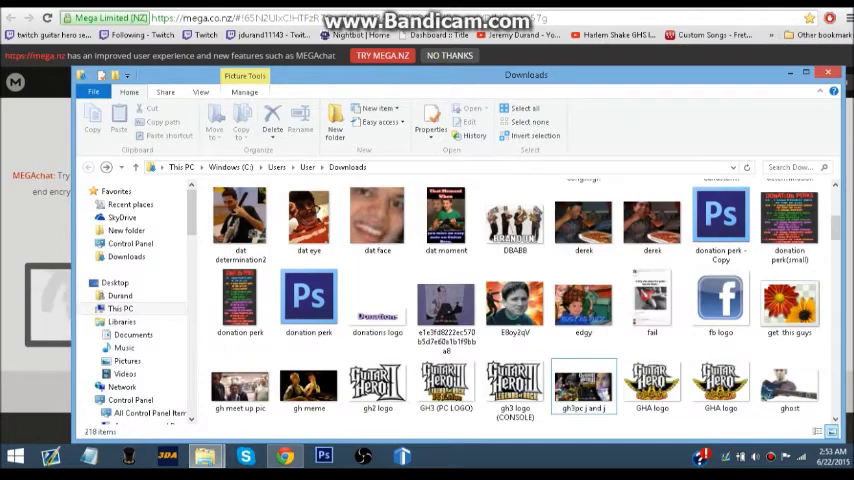
{"action": "scroll", "coordinate": [500, 300], "scroll_direction": "down", "scroll_amount": 3}
{"action": "left_click", "coordinate": [828, 73]}
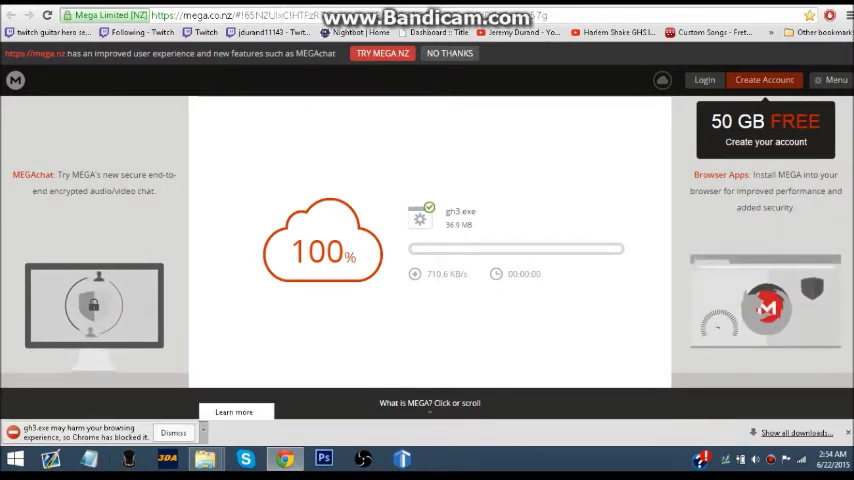
Step: Dismiss the blocked-download warning, check the Downloads folder, then bring up Chrome's Downloads page
{"action": "left_click", "coordinate": [173, 432]}
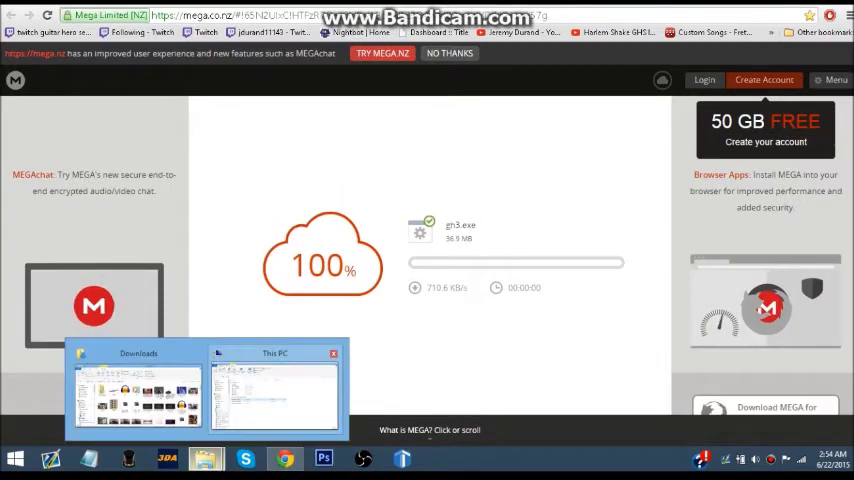
{"action": "left_click", "coordinate": [138, 395]}
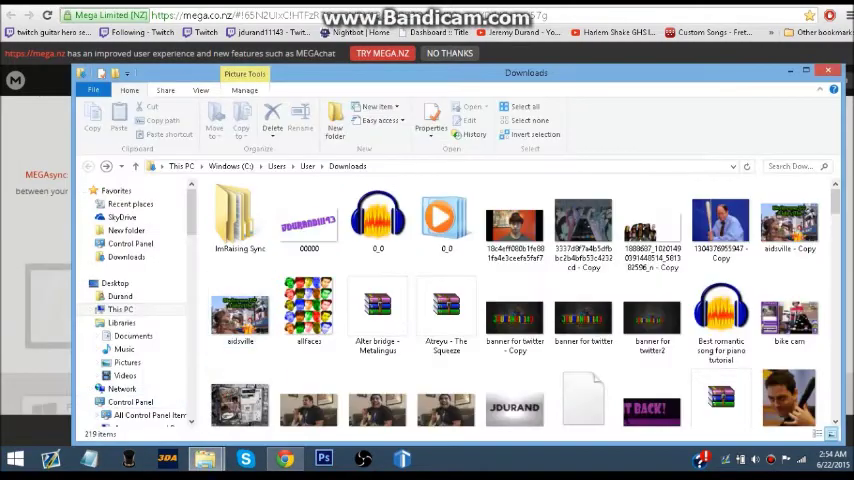
{"action": "scroll", "coordinate": [450, 280], "scroll_direction": "down", "scroll_amount": 5}
{"action": "scroll", "coordinate": [500, 300], "scroll_direction": "down", "scroll_amount": 4}
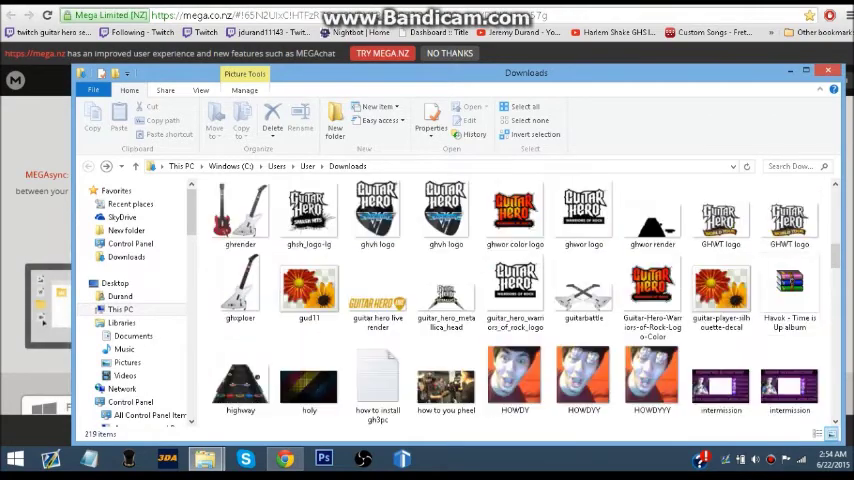
{"action": "scroll", "coordinate": [515, 295], "scroll_direction": "up", "scroll_amount": 2}
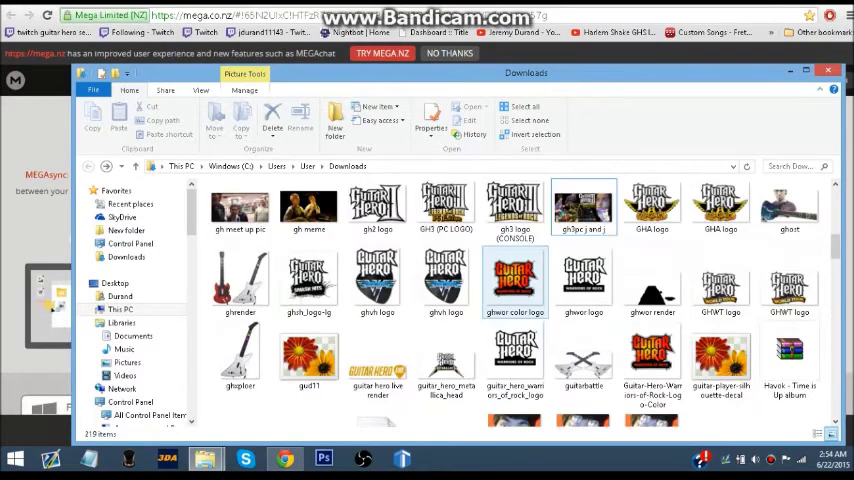
{"action": "scroll", "coordinate": [650, 300], "scroll_direction": "down", "scroll_amount": 5}
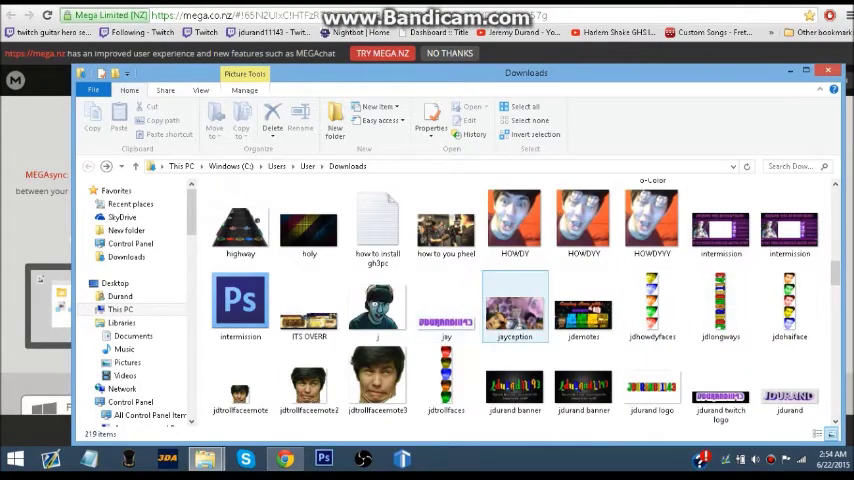
{"action": "scroll", "coordinate": [515, 300], "scroll_direction": "up", "scroll_amount": 2}
{"action": "scroll", "coordinate": [515, 300], "scroll_direction": "up", "scroll_amount": 2}
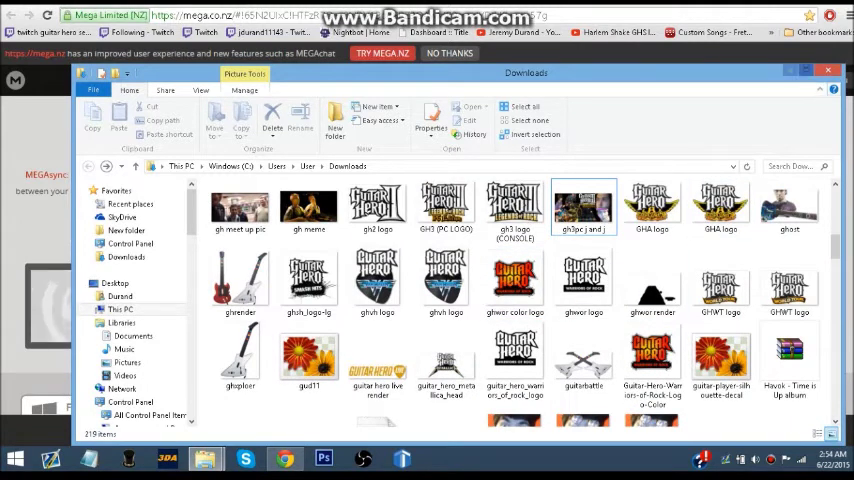
{"action": "left_click", "coordinate": [828, 72]}
{"action": "left_click", "coordinate": [829, 15]}
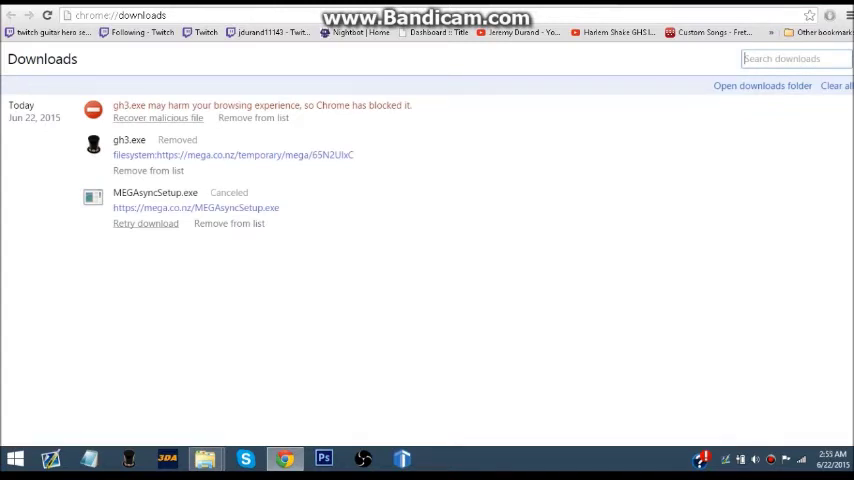
Step: Recover the blocked gh3.exe with 'Keep anyway' and show it in the Downloads folder
{"action": "left_click", "coordinate": [158, 117]}
{"action": "left_click", "coordinate": [447, 93]}
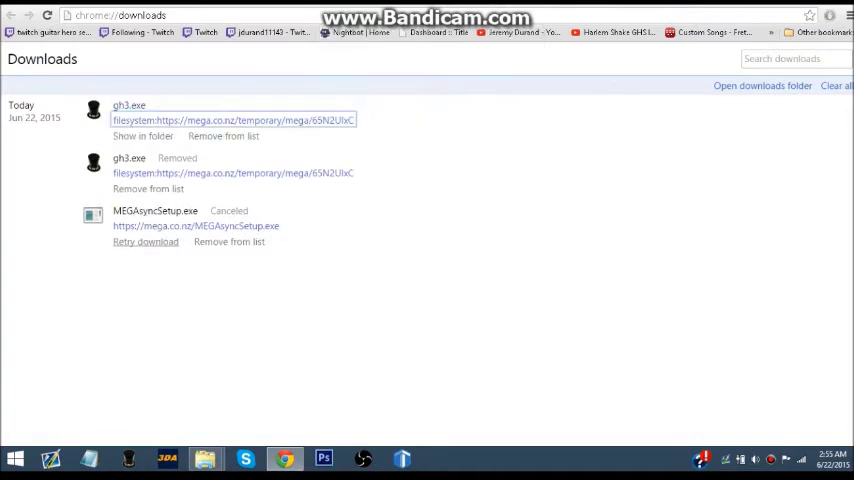
{"action": "left_click", "coordinate": [135, 135]}
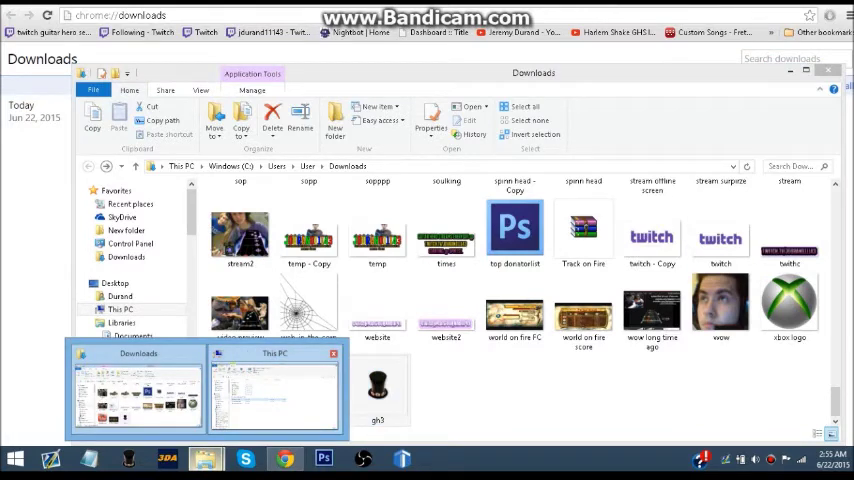
Step: From This PC, go through Windows (C:), Program Files (x86) and Aspyr into Guitar Hero III
{"action": "left_click", "coordinate": [275, 390]}
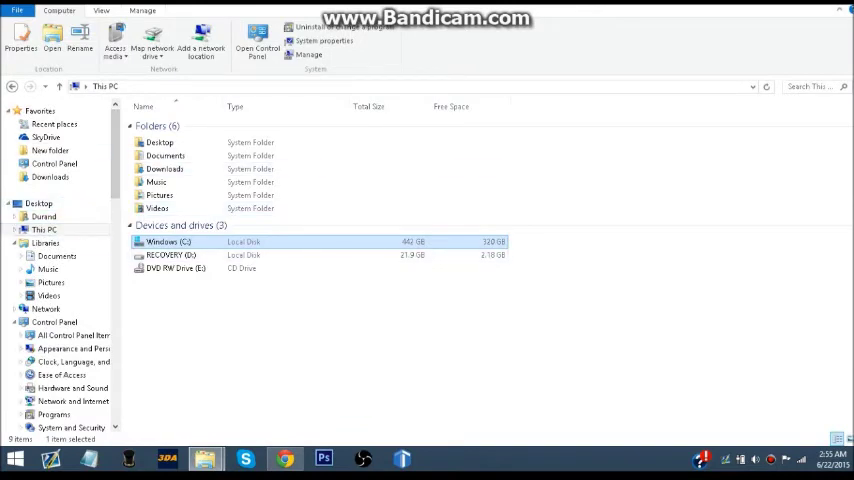
{"action": "double_click", "coordinate": [168, 242]}
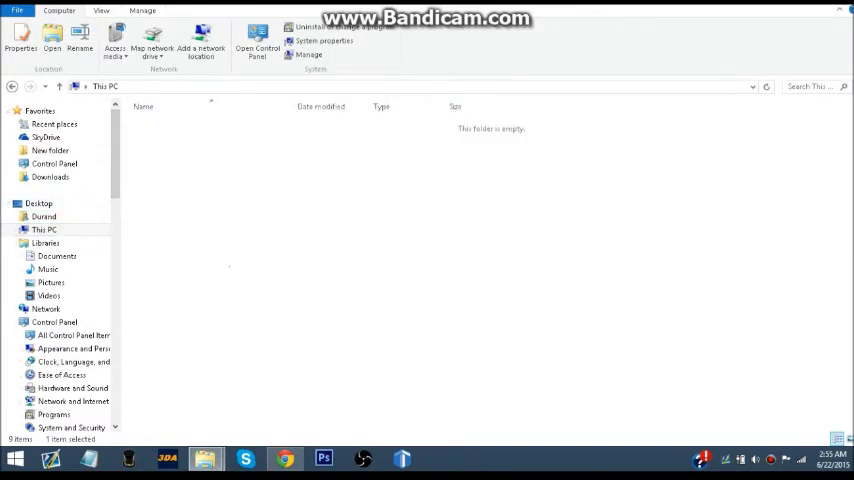
{"action": "left_click", "coordinate": [178, 204]}
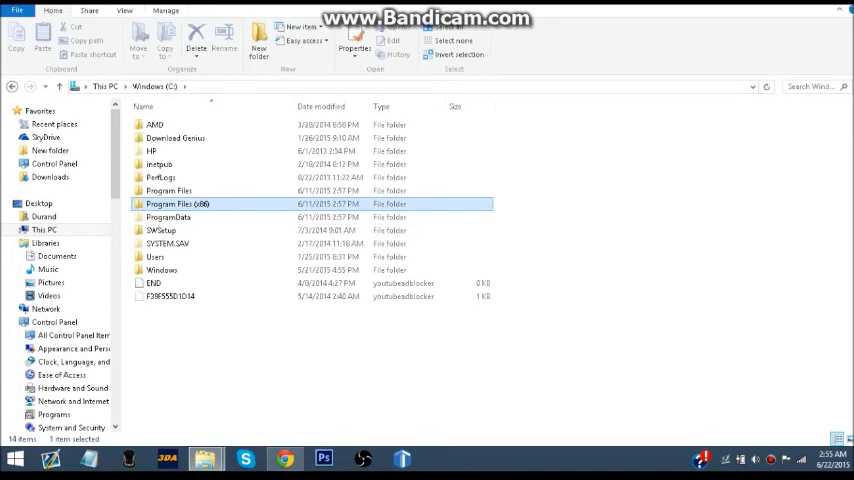
{"action": "double_click", "coordinate": [178, 204]}
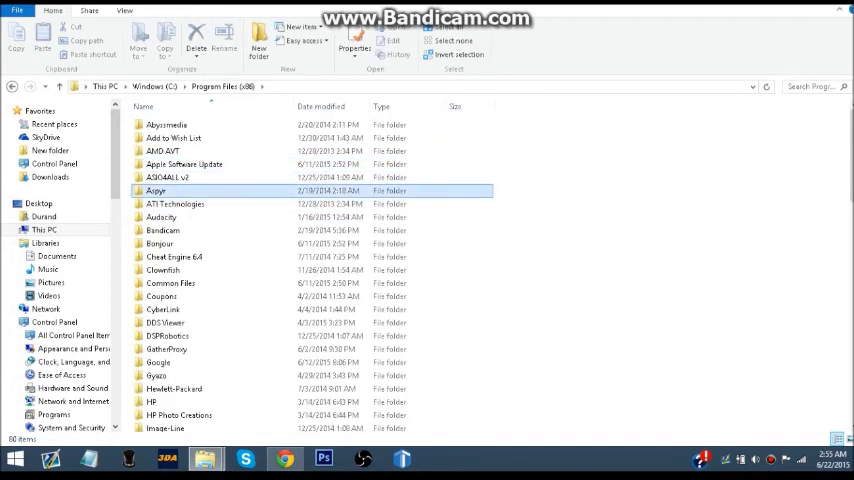
{"action": "double_click", "coordinate": [156, 190]}
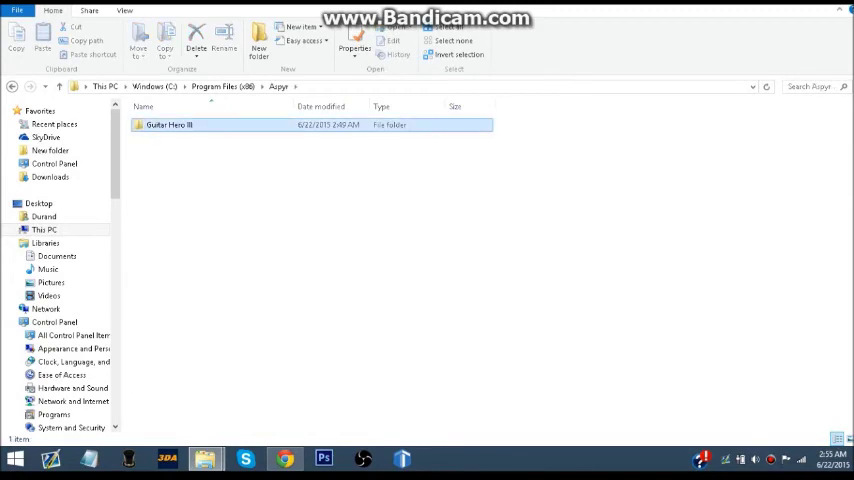
{"action": "double_click", "coordinate": [160, 124]}
{"action": "scroll", "coordinate": [300, 270], "scroll_direction": "down", "scroll_amount": 3}
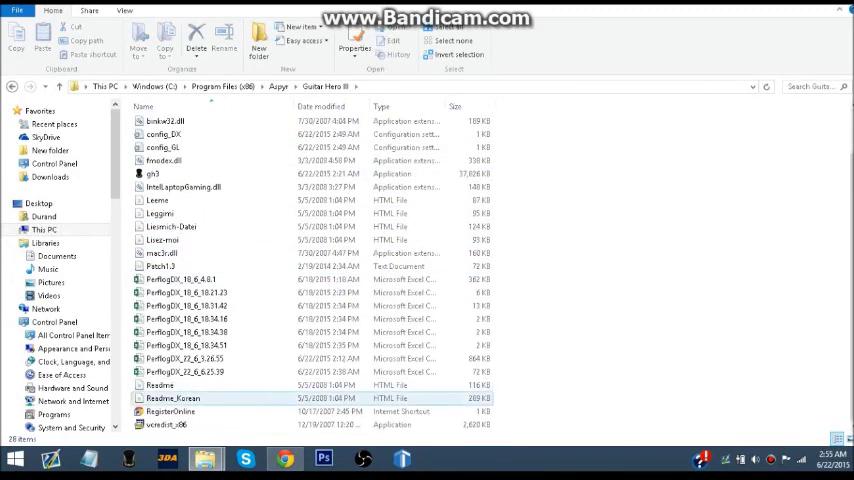
Step: Drag the downloaded gh3 from Downloads into Guitar Hero III, replacing the existing gh3.exe
{"action": "left_click", "coordinate": [205, 458]}
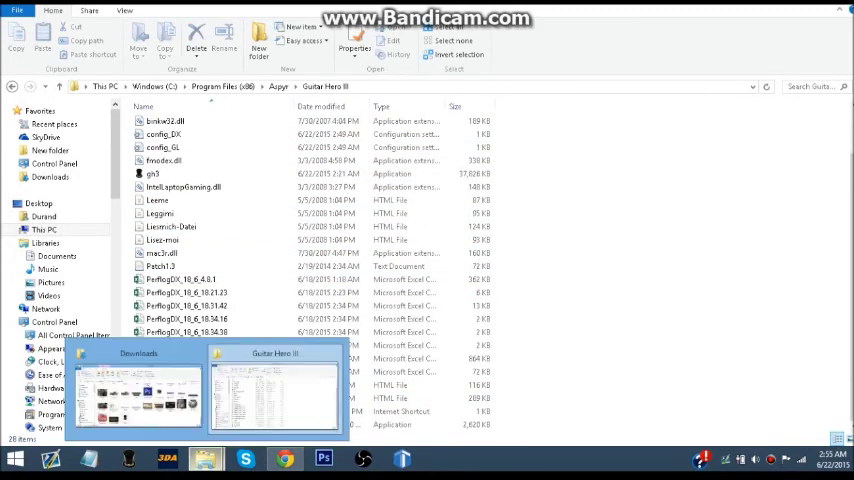
{"action": "left_click", "coordinate": [140, 400]}
{"action": "left_click_drag", "start_coordinate": [346, 72], "coordinate": [616, 37]}
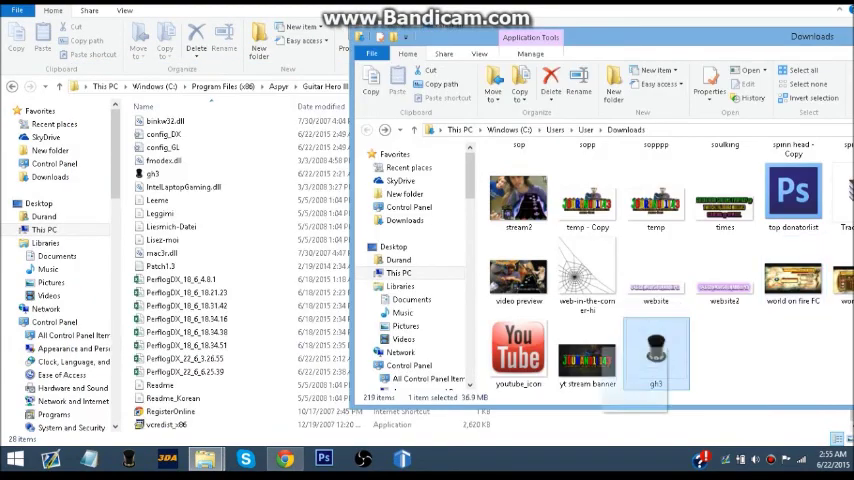
{"action": "left_click_drag", "start_coordinate": [655, 355], "coordinate": [540, 415]}
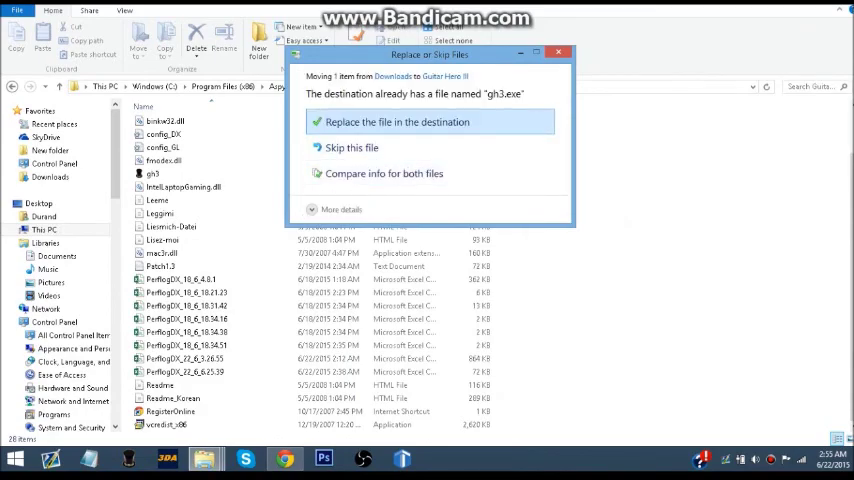
{"action": "key", "text": "Return"}
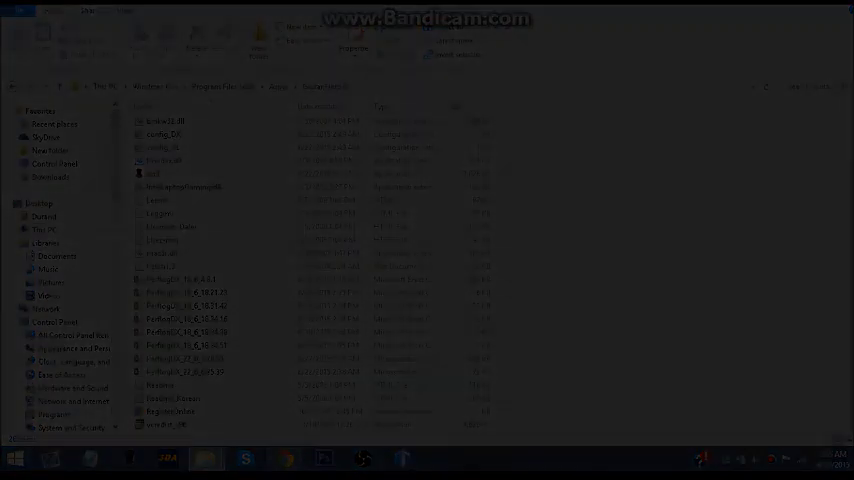